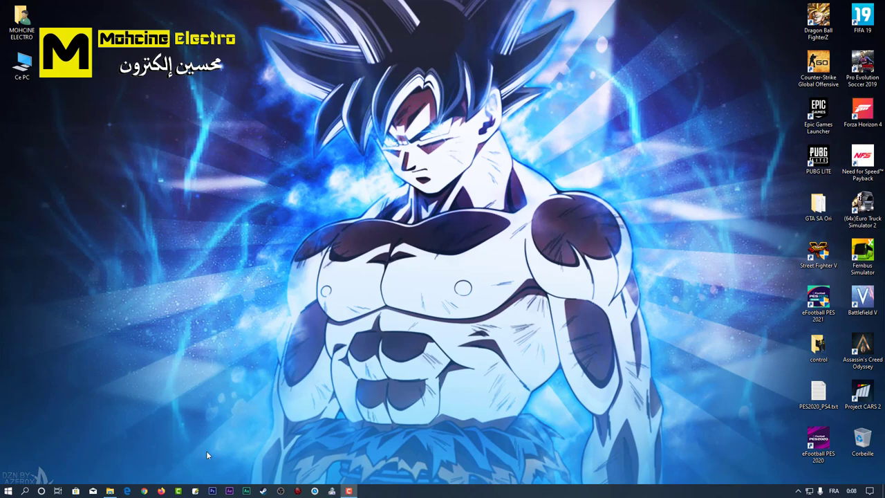
- Check the file size of hako-fifa20eu-v1.00-CUSA15546.pkg in the fifa20 folder's file properties, and minimize the folder window
{"action": "left_click", "coordinate": [105, 491]}
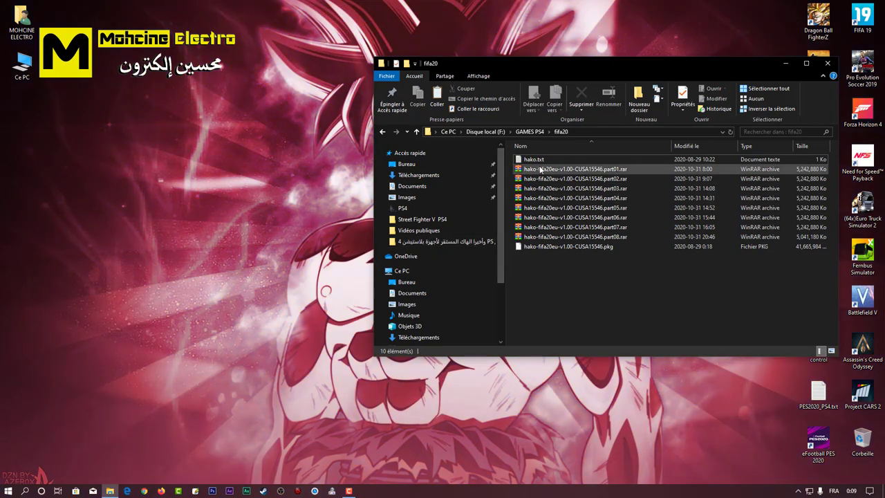
{"action": "right_click", "coordinate": [558, 249]}
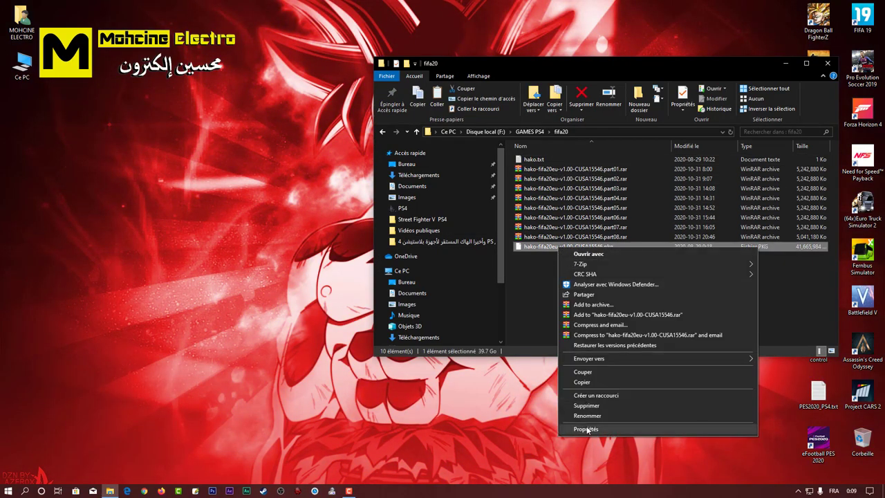
{"action": "left_click", "coordinate": [587, 429]}
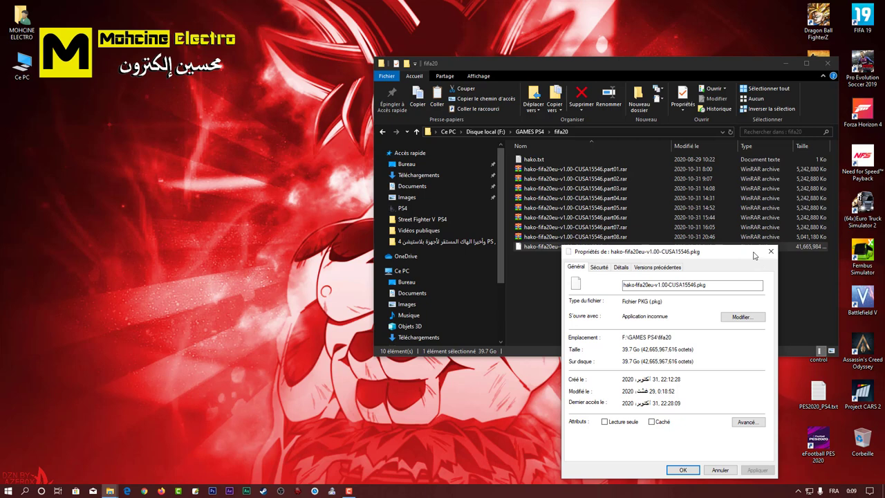
{"action": "left_click", "coordinate": [788, 68]}
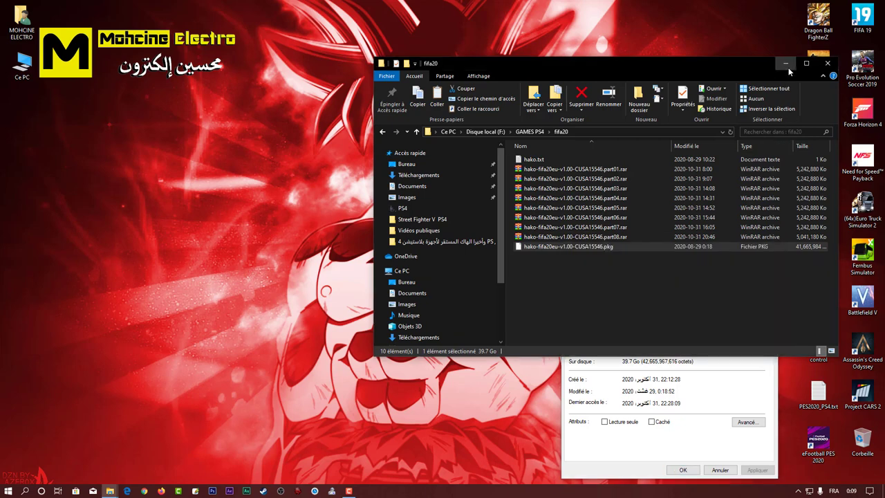
{"action": "left_click", "coordinate": [788, 67]}
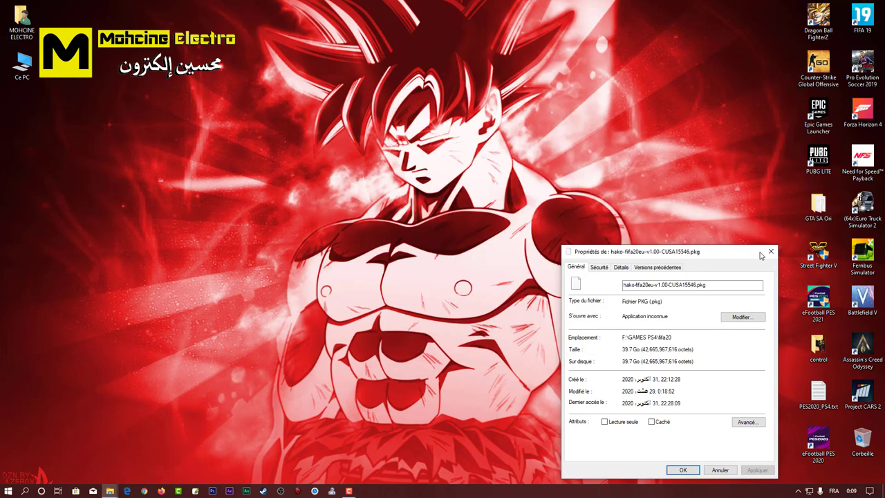
- Open Ce PC full screen and examine the file system and capacity of the USB PS4 (H:) drive in its properties
{"action": "double_click", "coordinate": [22, 64]}
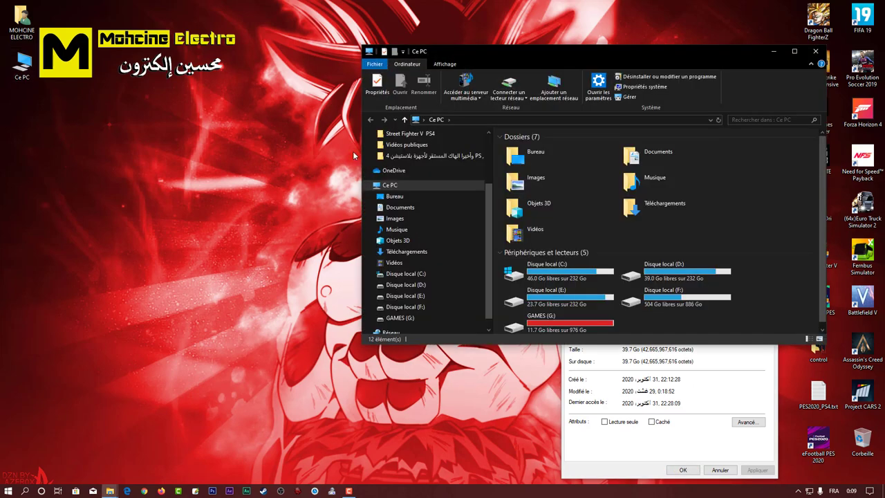
{"action": "left_click", "coordinate": [794, 52]}
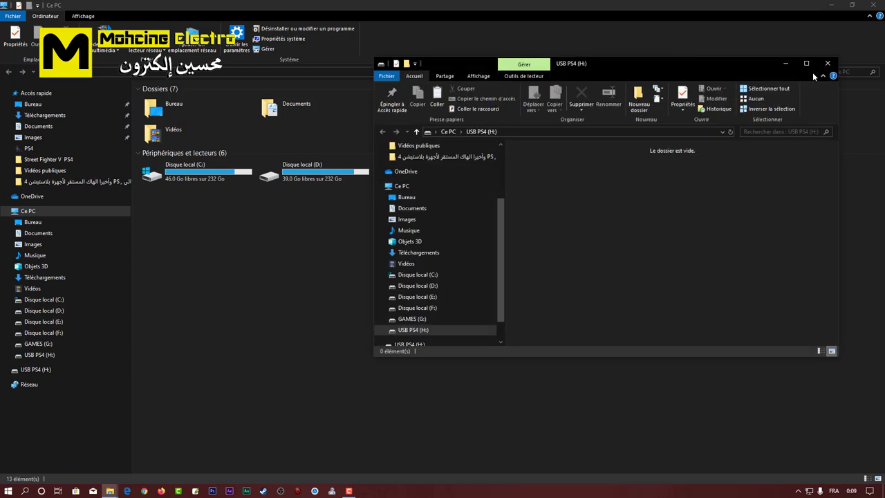
{"action": "left_click", "coordinate": [827, 62]}
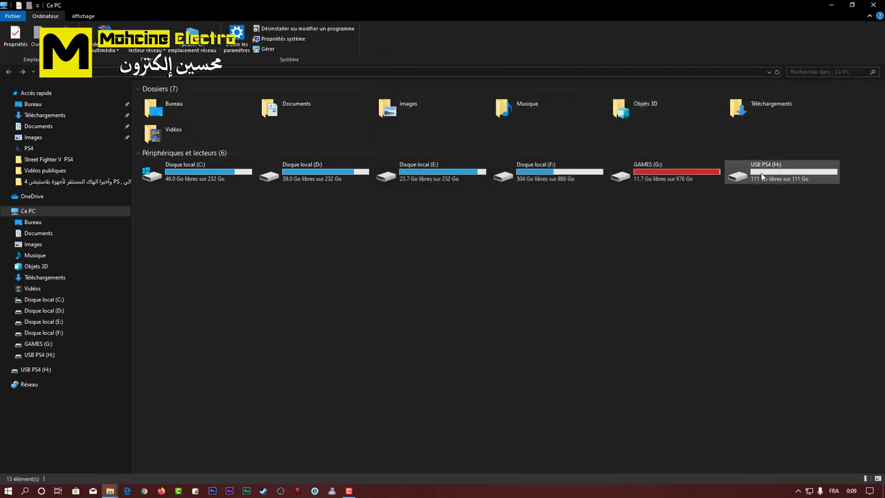
{"action": "left_click", "coordinate": [765, 175]}
{"action": "right_click", "coordinate": [765, 175]}
{"action": "left_click", "coordinate": [767, 420]}
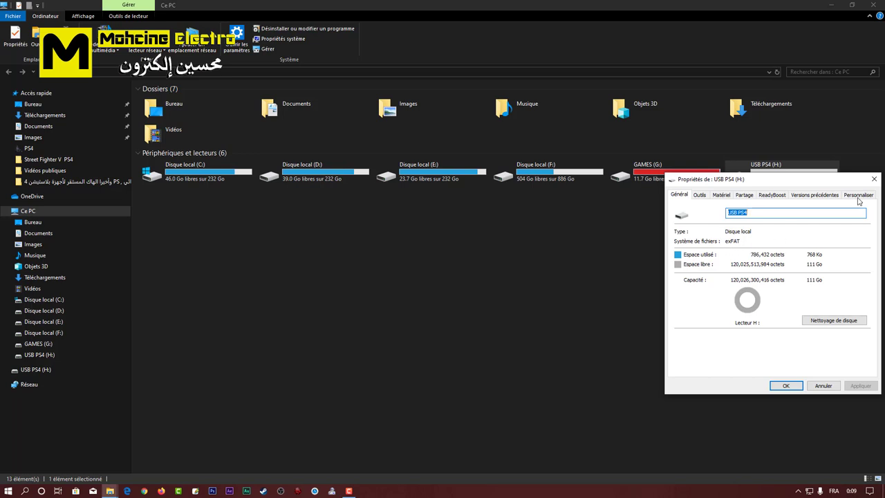
{"action": "left_click", "coordinate": [875, 180]}
- Quick-format the USB PS4 (H:) drive as exFAT with a 128 KB allocation unit and the volume name USB PS4
{"action": "right_click", "coordinate": [743, 165]}
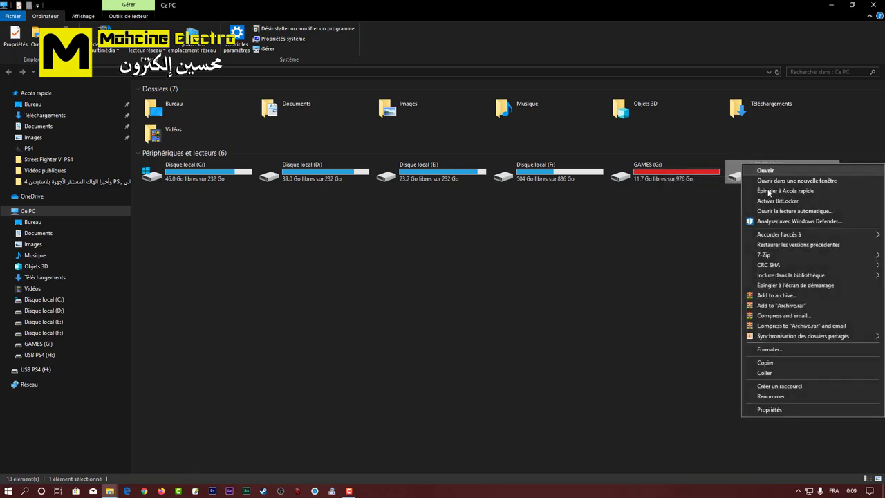
{"action": "left_click", "coordinate": [759, 351]}
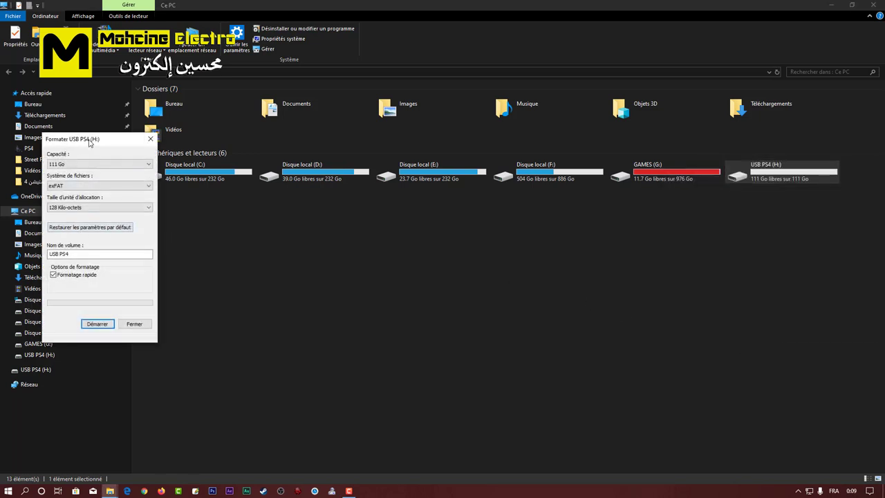
{"action": "left_click_drag", "start_coordinate": [88, 138], "coordinate": [689, 195]}
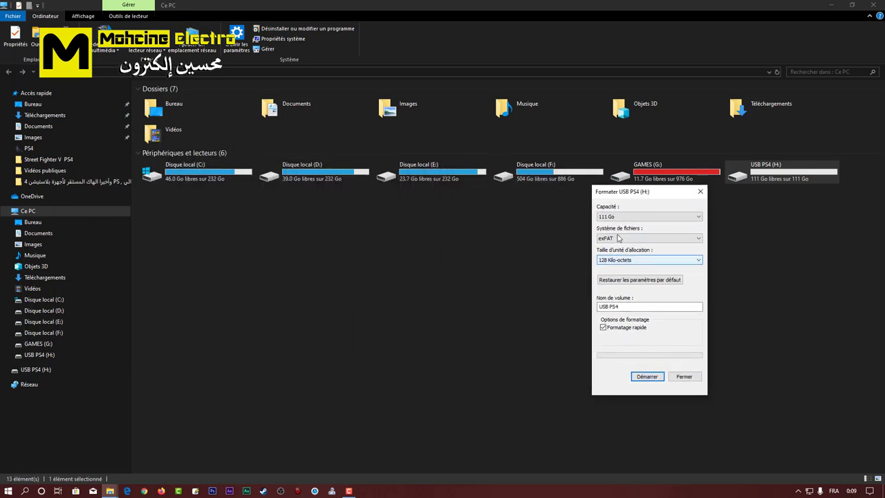
{"action": "left_click", "coordinate": [640, 377]}
{"action": "left_click", "coordinate": [484, 248]}
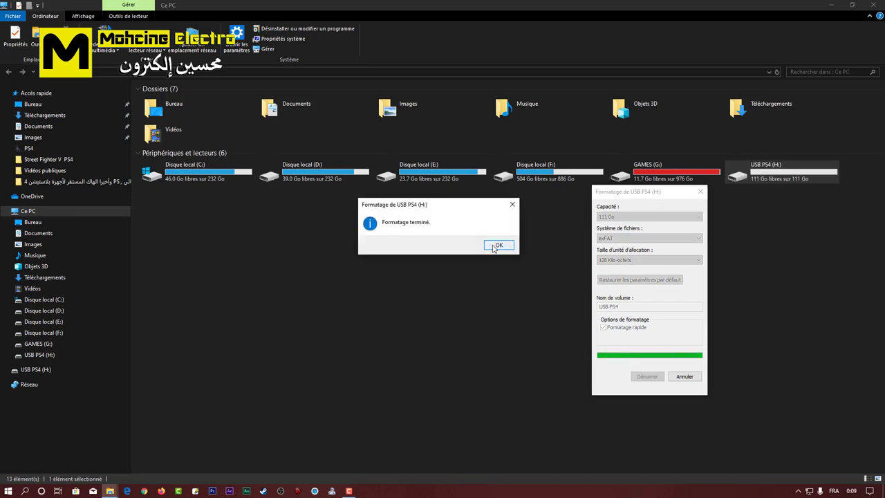
{"action": "left_click", "coordinate": [496, 246]}
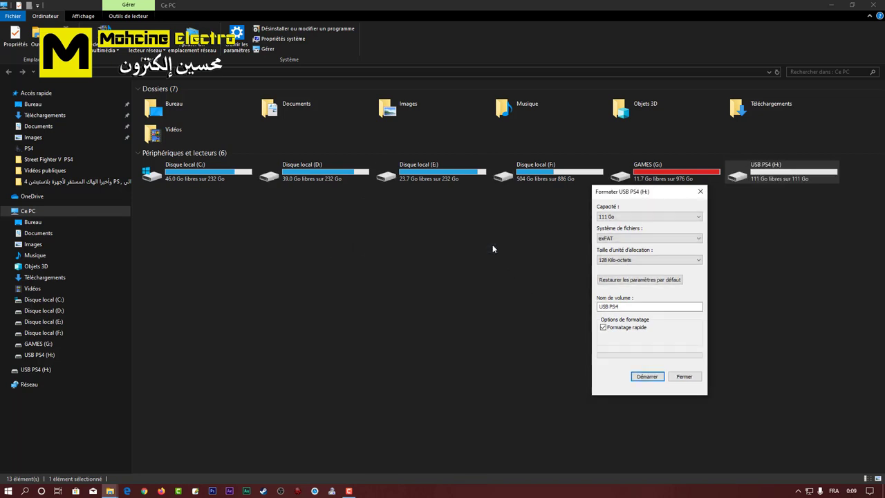
{"action": "left_click", "coordinate": [683, 377]}
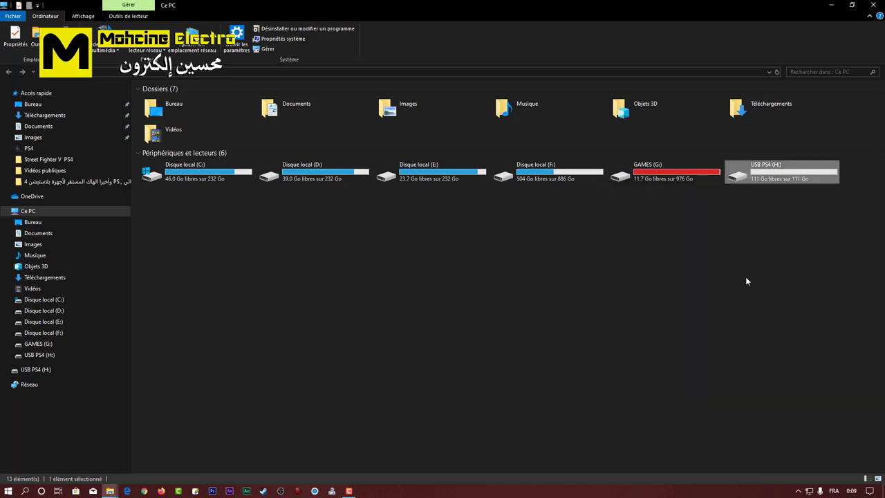
- Copy hako-fifa20eu-v1.00-CUSA15546.pkg from the fifa20 folder to the root of the USB PS4 (H:) drive
{"action": "double_click", "coordinate": [775, 179]}
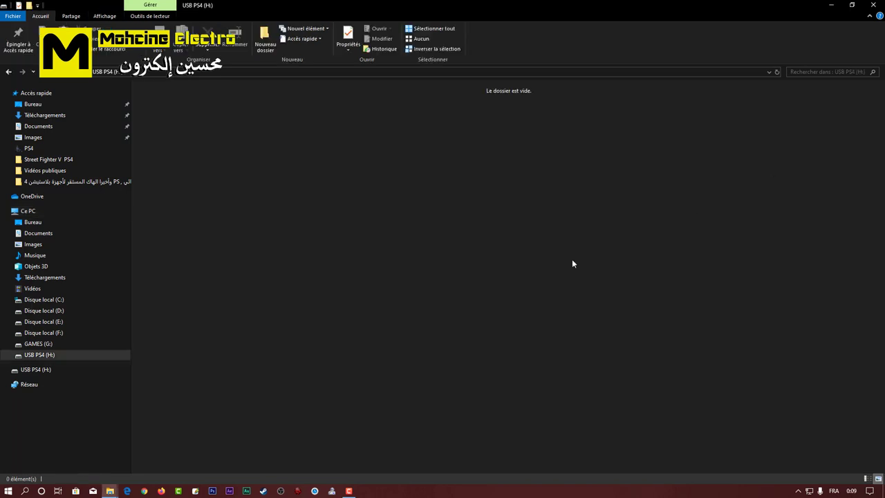
{"action": "left_click", "coordinate": [109, 491]}
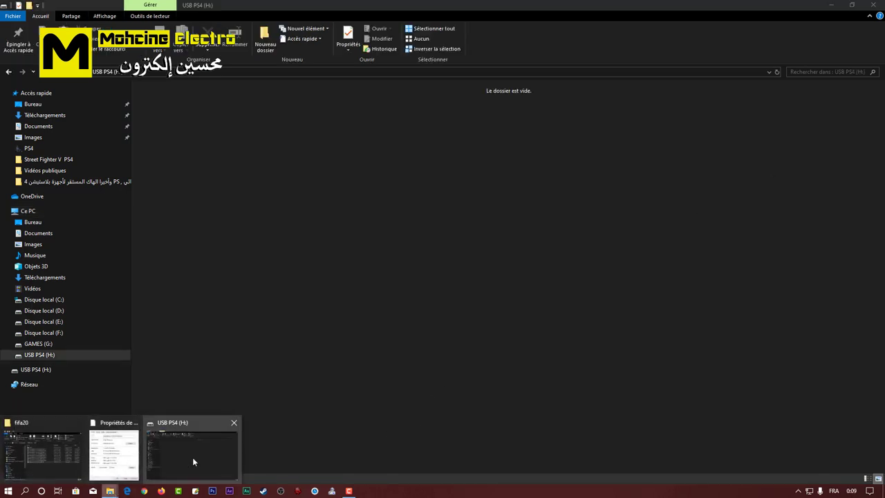
{"action": "left_click", "coordinate": [67, 455]}
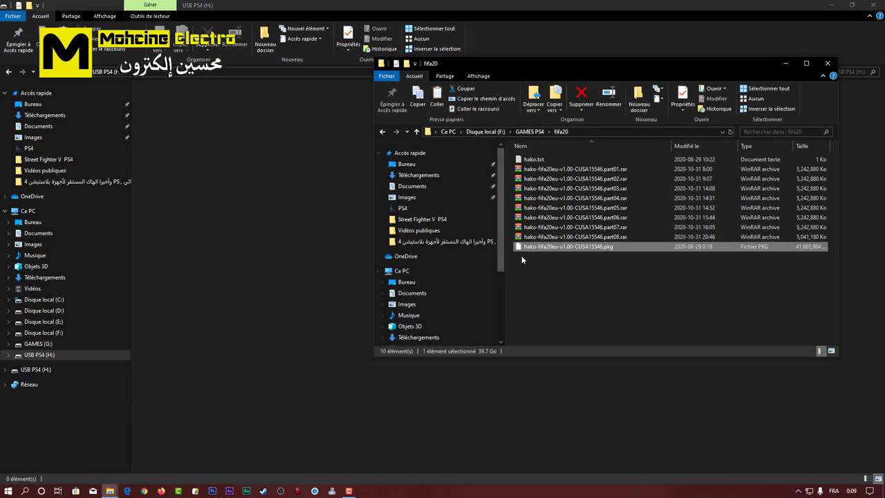
{"action": "left_click_drag", "start_coordinate": [542, 246], "coordinate": [282, 188]}
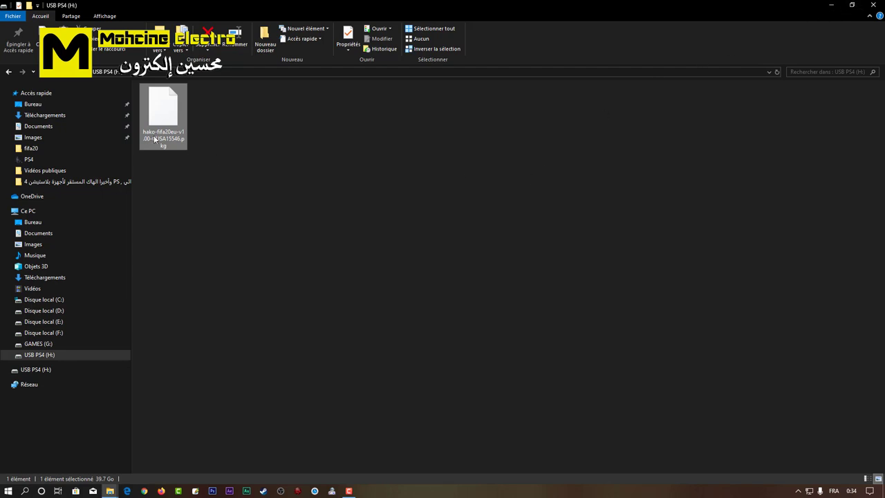
- Return to Ce PC and check the used and free space of the USB PS4 (H:) drive in its properties
{"action": "left_click", "coordinate": [9, 71]}
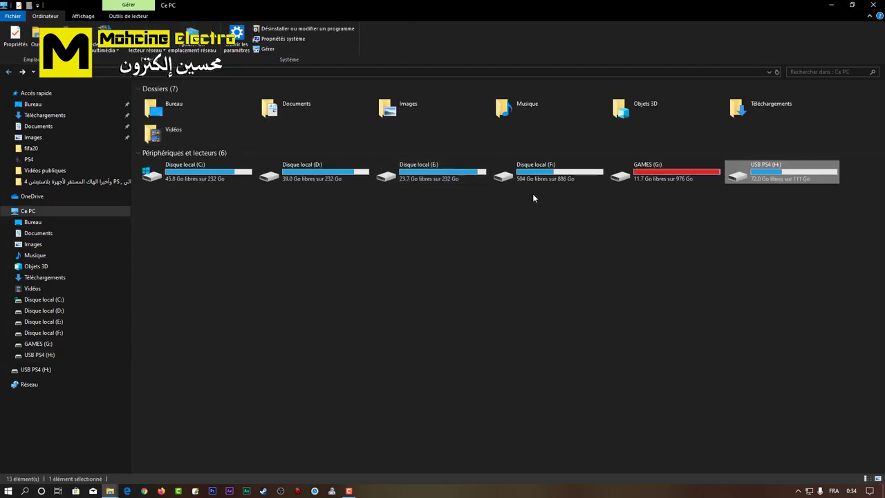
{"action": "right_click", "coordinate": [743, 173]}
{"action": "left_click", "coordinate": [770, 407]}
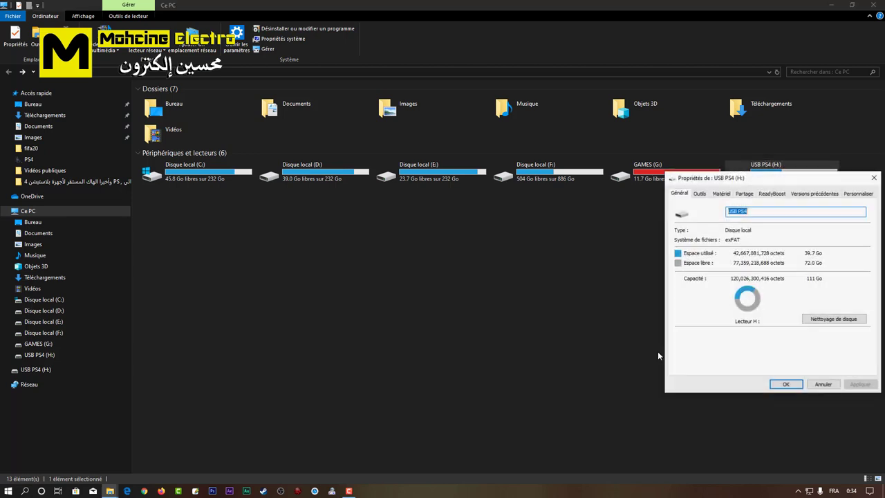
{"action": "key", "text": "Escape"}
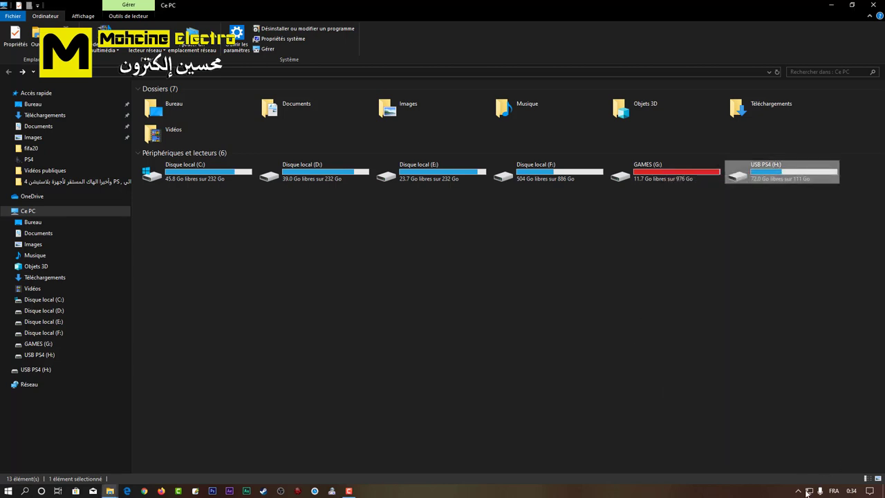
- Safely eject the USB mass storage device and close the Ce PC window
{"action": "left_click", "coordinate": [799, 491]}
{"action": "left_click", "coordinate": [797, 475]}
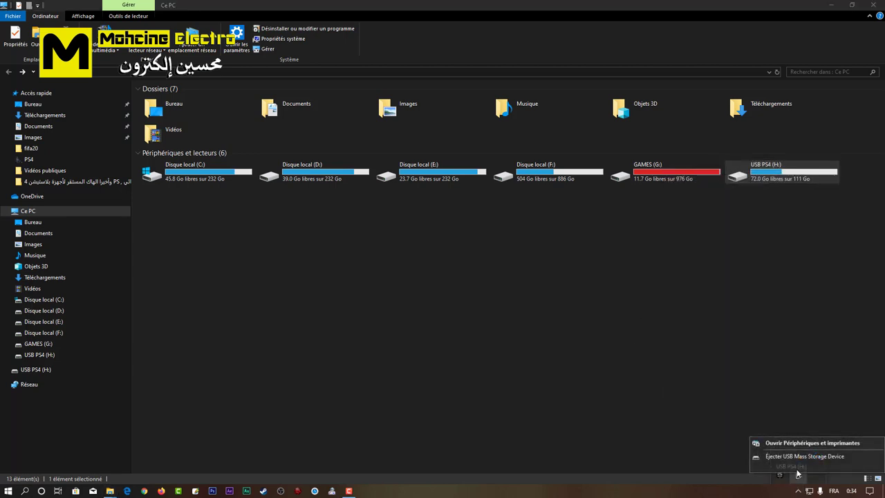
{"action": "left_click", "coordinate": [795, 456]}
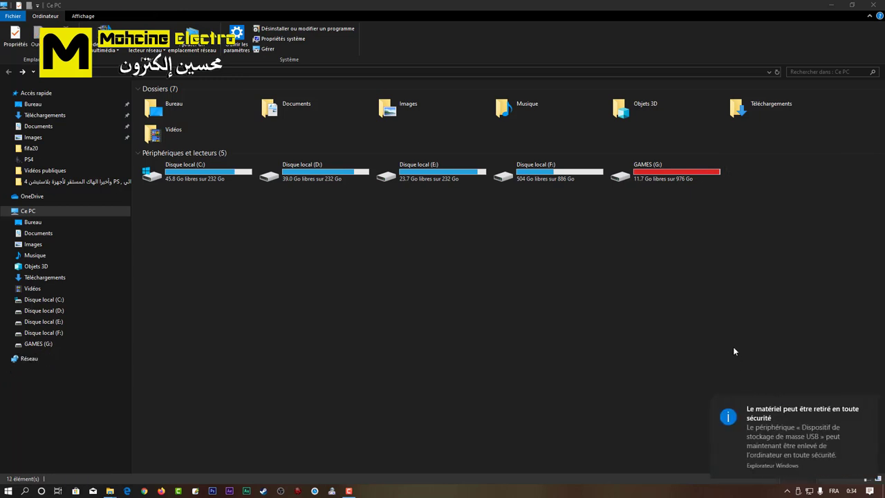
{"action": "left_click", "coordinate": [875, 6]}
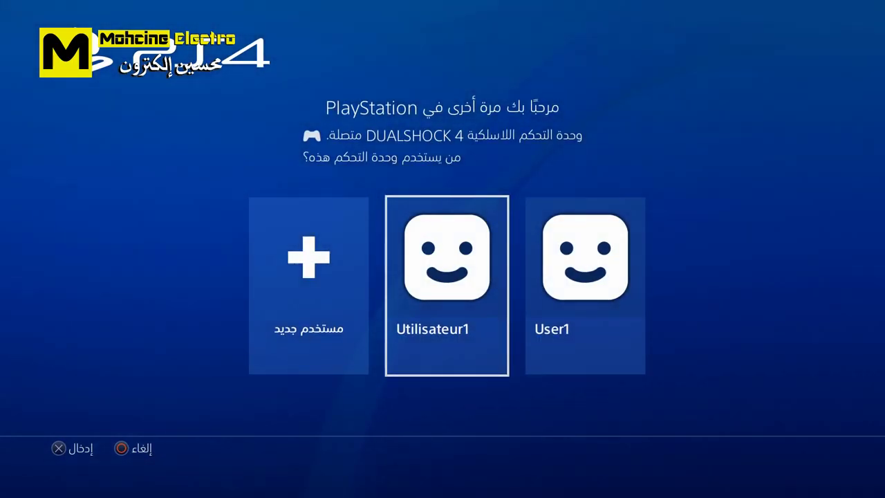
- Switch to the PS4 console, sign in with the Utilisateur1 profile and open the system settings
{"action": "key", "text": "Return"}
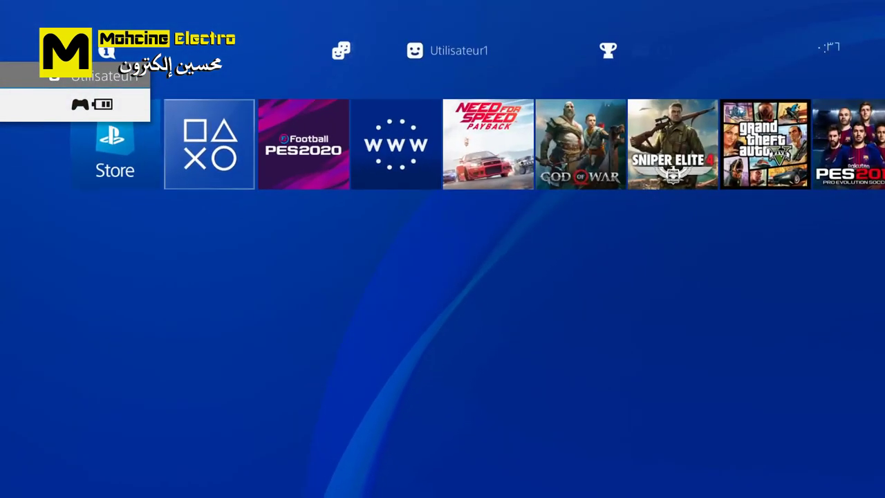
{"action": "key", "text": "Up"}
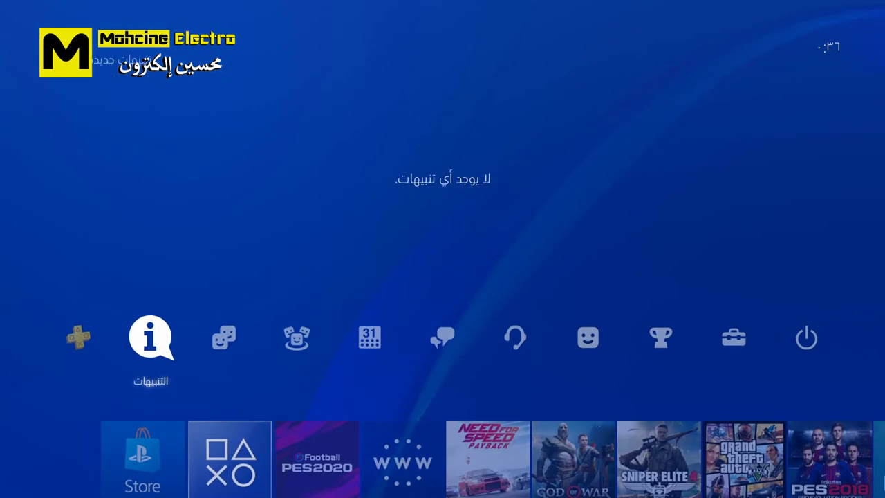
{"action": "key", "text": "Right"}
{"action": "key", "text": "Right"}
{"action": "key", "text": "Right"}
{"action": "key", "text": "Right"}
{"action": "key", "text": "Right"}
{"action": "key", "text": "Right"}
{"action": "key", "text": "Right"}
{"action": "key", "text": "Right"}
{"action": "key", "text": "Right"}
{"action": "key", "text": "Left"}
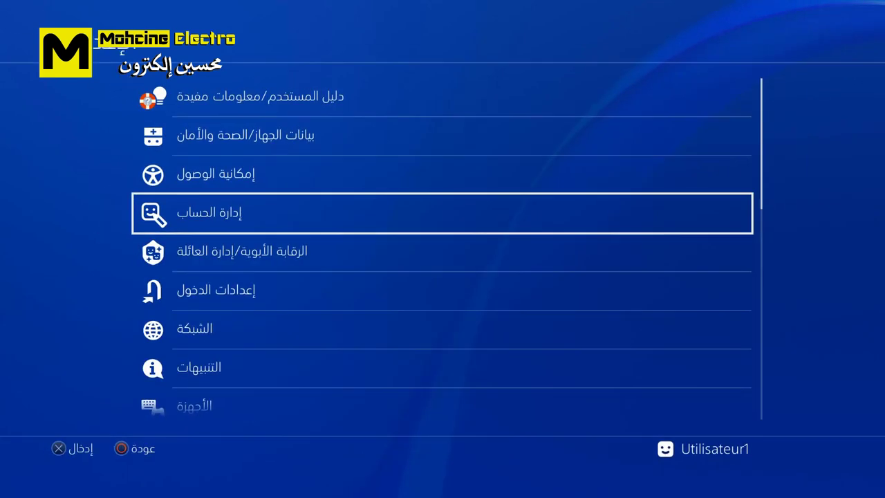
- Look through the whole PS4 settings list and view the Network settings
{"action": "key", "text": "Down"}
{"action": "key", "text": "Down"}
{"action": "key", "text": "Down"}
{"action": "key", "text": "Down"}
{"action": "key", "text": "Down"}
{"action": "key", "text": "Down"}
{"action": "key", "text": "Down"}
{"action": "key", "text": "Down"}
{"action": "key", "text": "Down"}
{"action": "key", "text": "Down"}
{"action": "key", "text": "Down"}
{"action": "key", "text": "Down"}
{"action": "key", "text": "Down"}
{"action": "key", "text": "Down"}
{"action": "key", "text": "Down"}
{"action": "key", "text": "Down"}
{"action": "key", "text": "Down"}
{"action": "key", "text": "Down"}
{"action": "key", "text": "Down"}
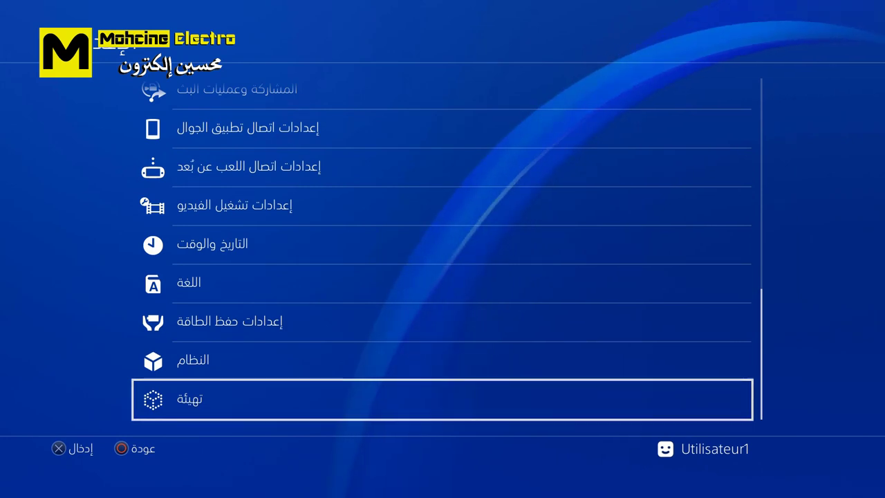
{"action": "key", "text": "Up"}
{"action": "key", "text": "Up"}
{"action": "key", "text": "Up"}
{"action": "key", "text": "Up"}
{"action": "key", "text": "Up"}
{"action": "key", "text": "Up"}
{"action": "key", "text": "Up"}
{"action": "key", "text": "Up"}
{"action": "key", "text": "Up"}
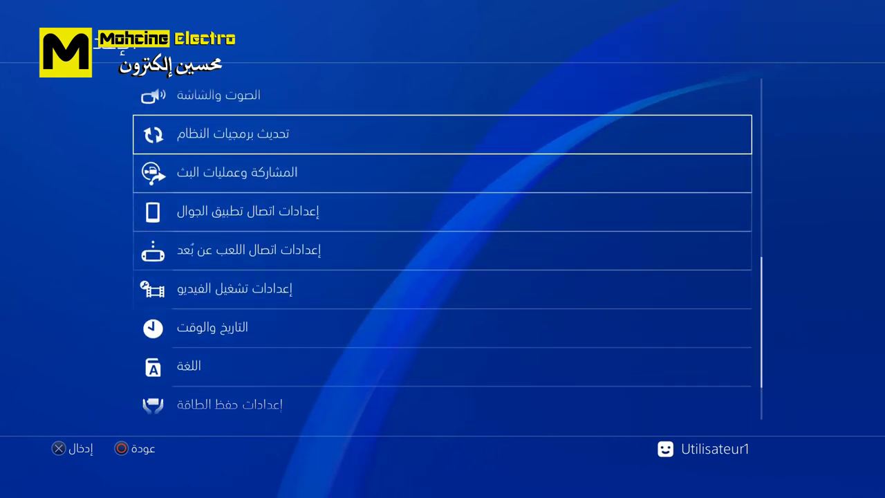
{"action": "key", "text": "Up"}
{"action": "key", "text": "Up"}
{"action": "key", "text": "Up"}
{"action": "key", "text": "Up"}
{"action": "key", "text": "Up"}
{"action": "key", "text": "Up"}
{"action": "key", "text": "Up"}
{"action": "key", "text": "Down"}
{"action": "key", "text": "Up"}
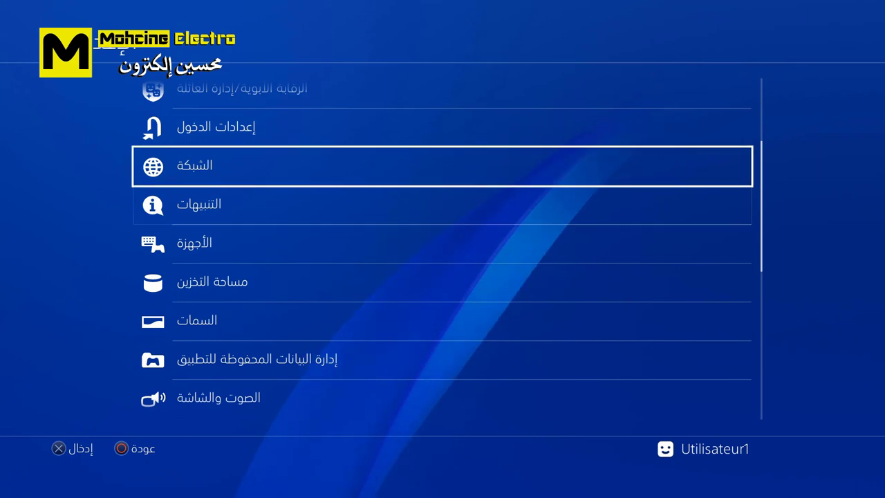
{"action": "key", "text": "Return"}
{"action": "key", "text": "Escape"}
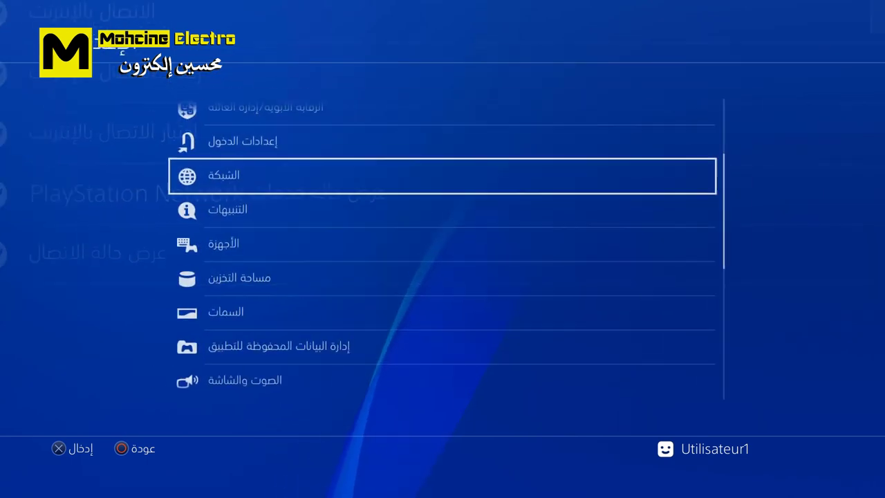
- Leave the settings for the home screen and look along the installed apps, stopping at eFootball PES 2020
{"action": "key", "text": "Escape"}
{"action": "key", "text": "Down"}
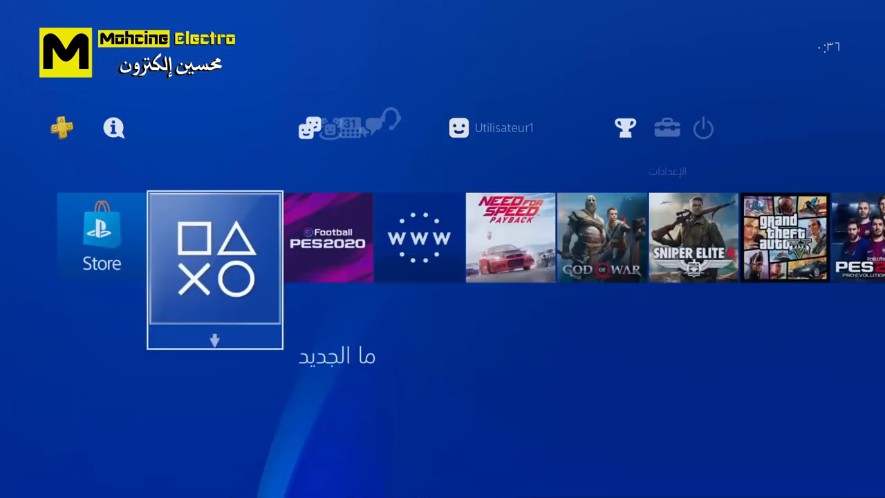
{"action": "key", "text": "Left"}
{"action": "key", "text": "Right"}
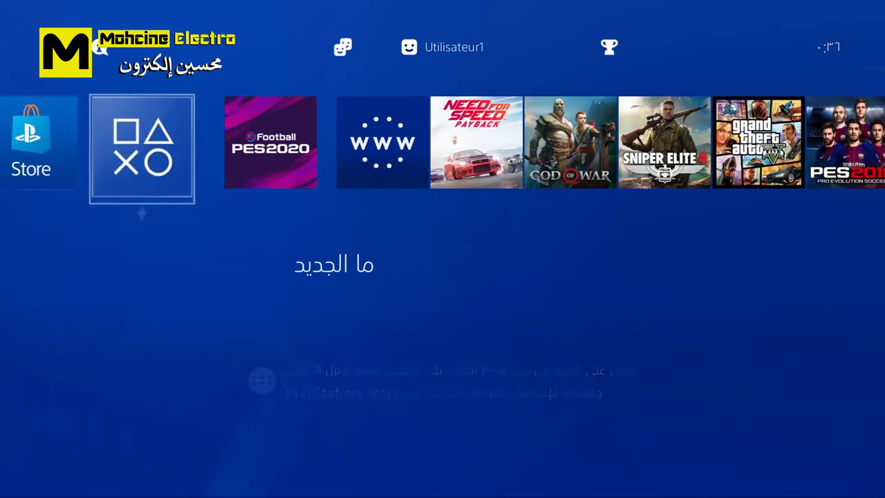
{"action": "key", "text": "Right"}
{"action": "key", "text": "Right"}
{"action": "key", "text": "Left"}
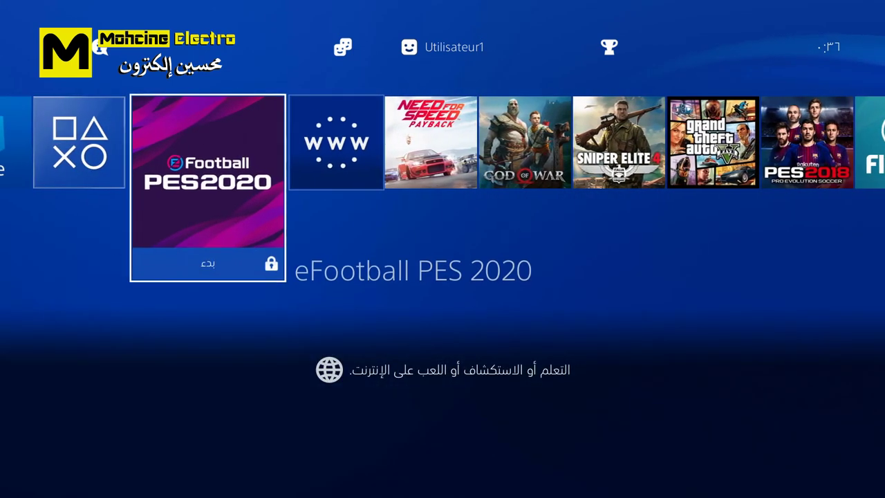
- Launch the internet browser, let the exploit page load HEN v2.1.3b, and return to the home screen
{"action": "key", "text": "Right"}
{"action": "key", "text": "Return"}
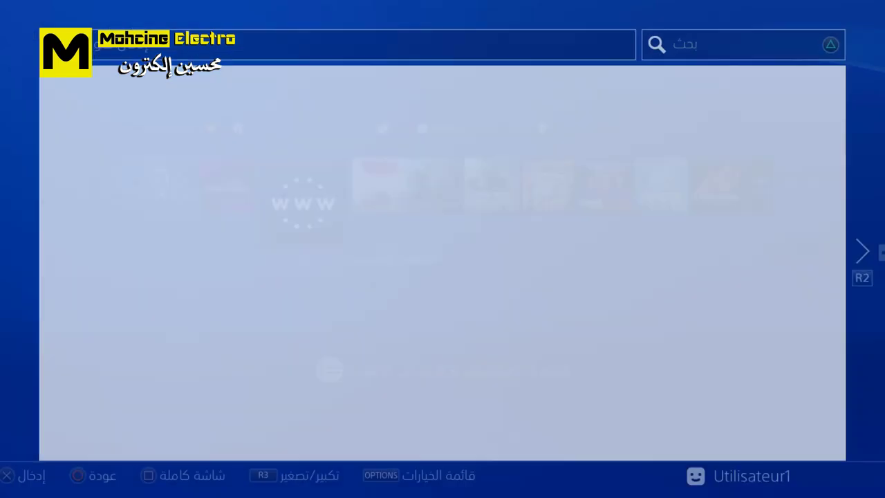
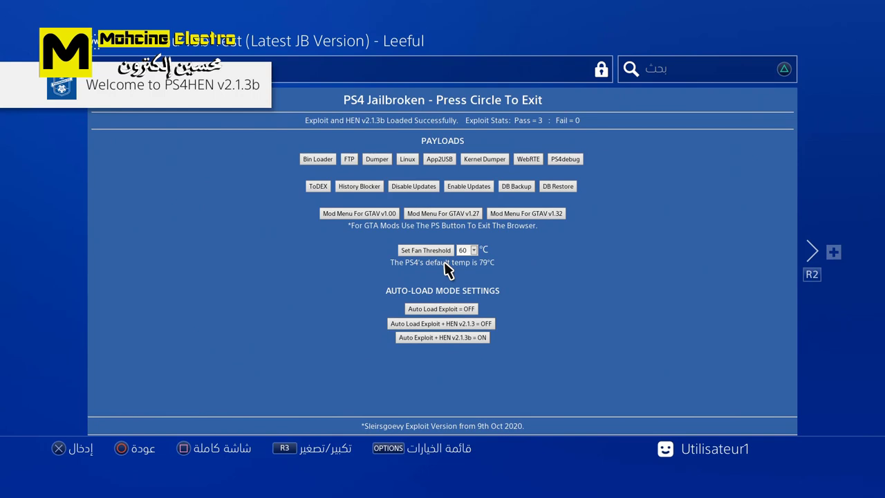
{"action": "key", "text": "Escape"}
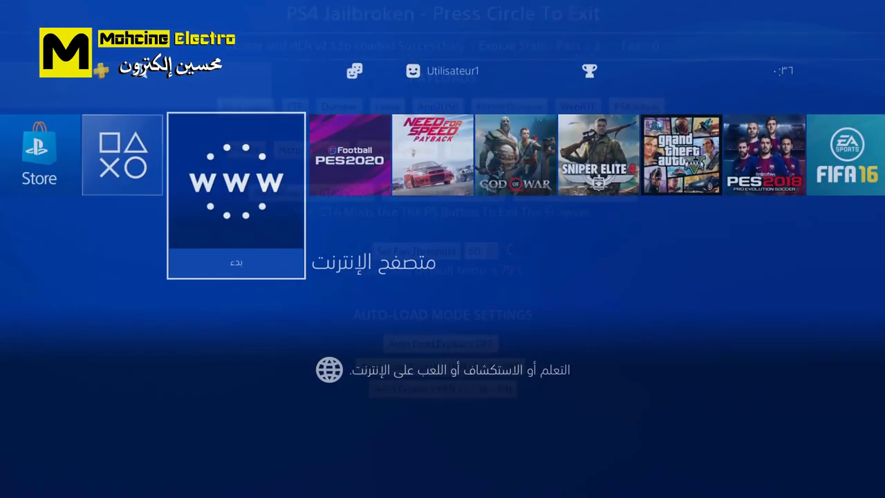
- Look along the whole row of installed games and back, checking their tiles for lock icons
{"action": "key", "text": "Right"}
{"action": "key", "text": "Right"}
{"action": "key", "text": "Right"}
{"action": "key", "text": "Right"}
{"action": "key", "text": "Right"}
{"action": "key", "text": "Right"}
{"action": "key", "text": "Right"}
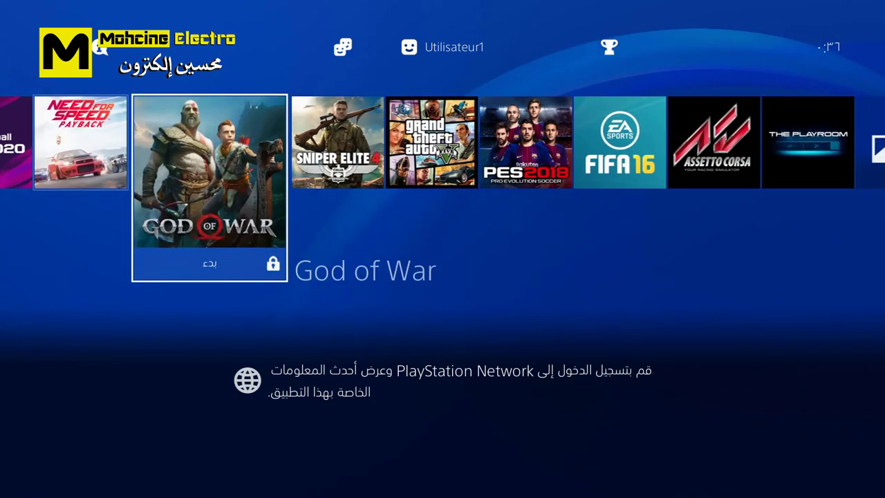
{"action": "key", "text": "Right"}
{"action": "key", "text": "Right"}
{"action": "key", "text": "Right"}
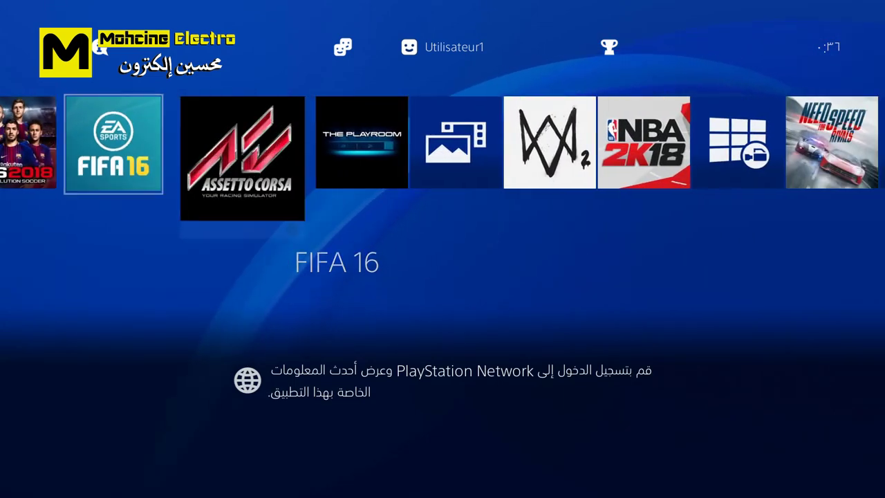
{"action": "key", "text": "Right"}
{"action": "key", "text": "Right"}
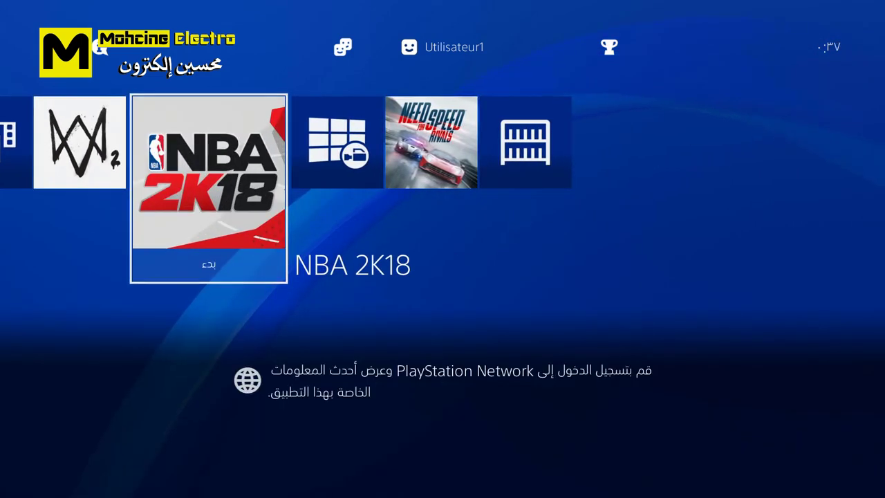
{"action": "key", "text": "Left"}
{"action": "key", "text": "Left"}
{"action": "key", "text": "Left"}
{"action": "key", "text": "Left"}
{"action": "key", "text": "Left"}
{"action": "key", "text": "Left"}
{"action": "key", "text": "Left"}
{"action": "key", "text": "Left"}
{"action": "key", "text": "Left"}
{"action": "key", "text": "Left"}
{"action": "key", "text": "Left"}
{"action": "key", "text": "Left"}
{"action": "key", "text": "Right"}
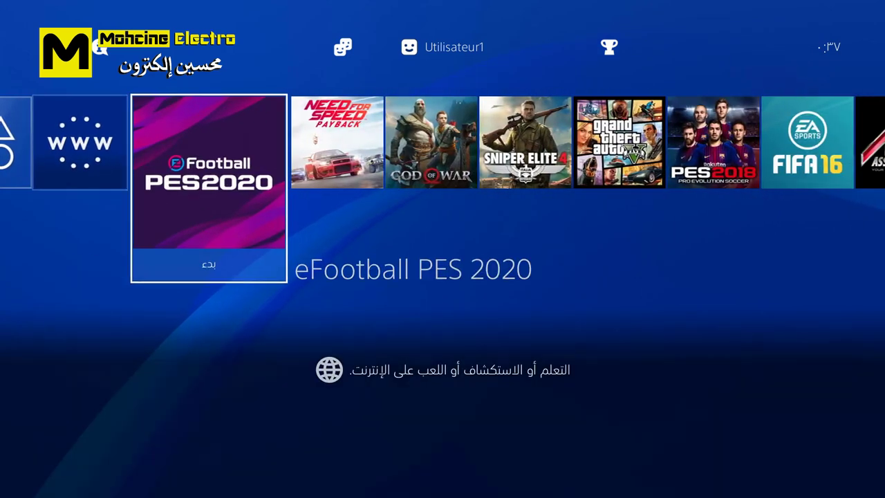
{"action": "key", "text": "Right"}
{"action": "key", "text": "Right"}
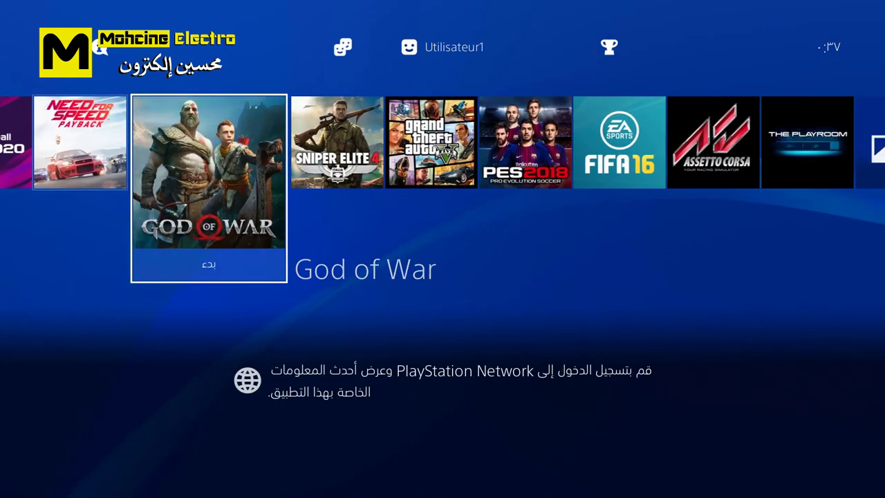
- Open the system settings and enter Debug Settings at the end of the list
{"action": "key", "text": "Up"}
{"action": "key", "text": "Right"}
{"action": "key", "text": "Left"}
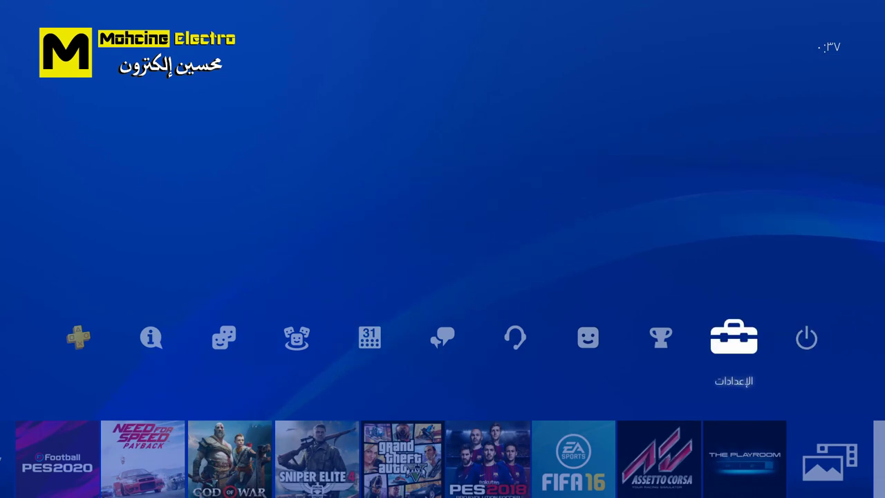
{"action": "key", "text": "Return"}
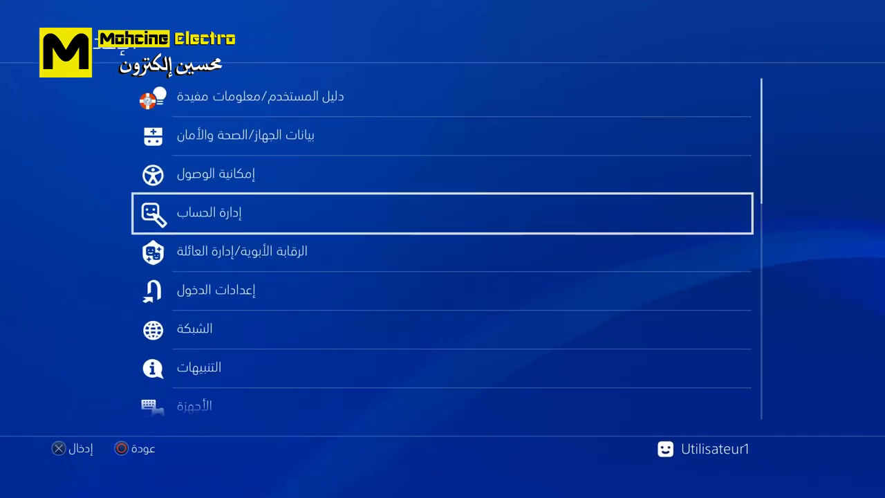
{"action": "key", "text": "Down"}
{"action": "key", "text": "Down"}
{"action": "key", "text": "Down"}
{"action": "key", "text": "Down"}
{"action": "key", "text": "Down"}
{"action": "key", "text": "Down"}
{"action": "key", "text": "Down"}
{"action": "key", "text": "Down"}
{"action": "key", "text": "Down"}
{"action": "key", "text": "Down"}
{"action": "key", "text": "Down"}
{"action": "key", "text": "Down"}
{"action": "key", "text": "Down"}
{"action": "key", "text": "Down"}
{"action": "key", "text": "Down"}
{"action": "key", "text": "Down"}
{"action": "key", "text": "Down"}
{"action": "key", "text": "Down"}
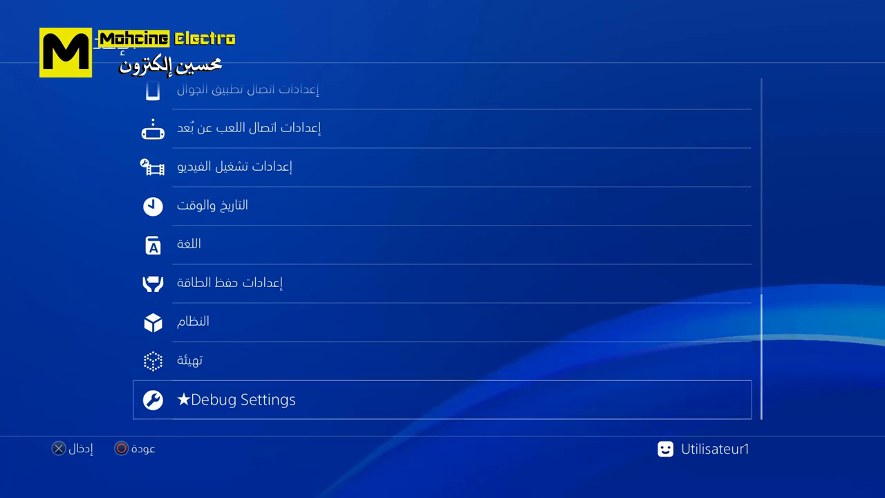
{"action": "key", "text": "Return"}
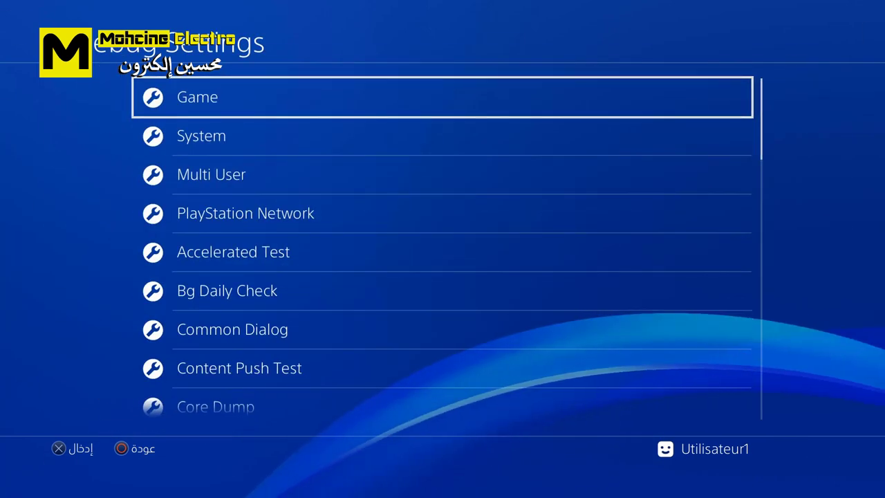
{"action": "key", "text": "Down"}
{"action": "key", "text": "Up"}
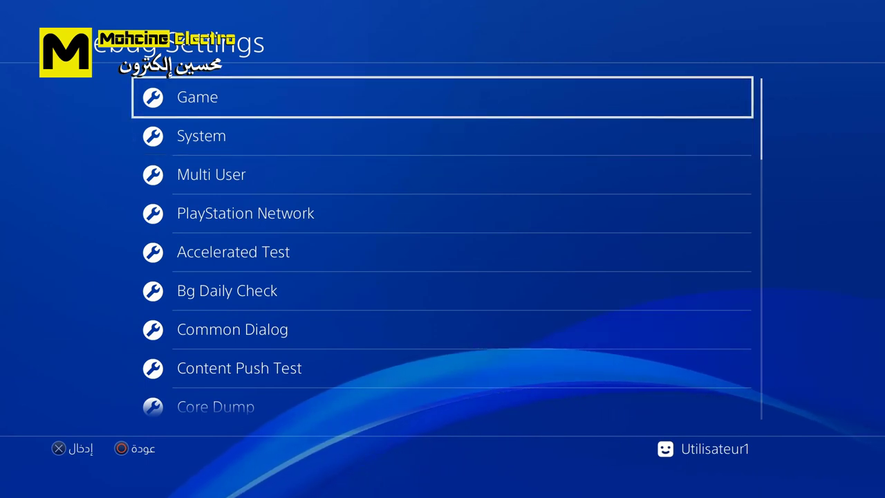